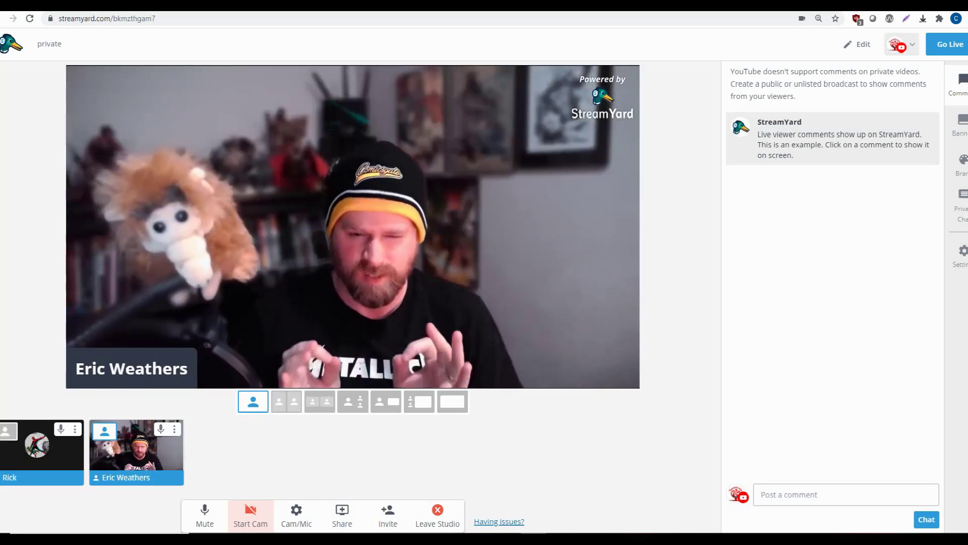
{"action": "left_click", "coordinate": [205, 515]}
{"action": "left_click", "coordinate": [204, 514]}
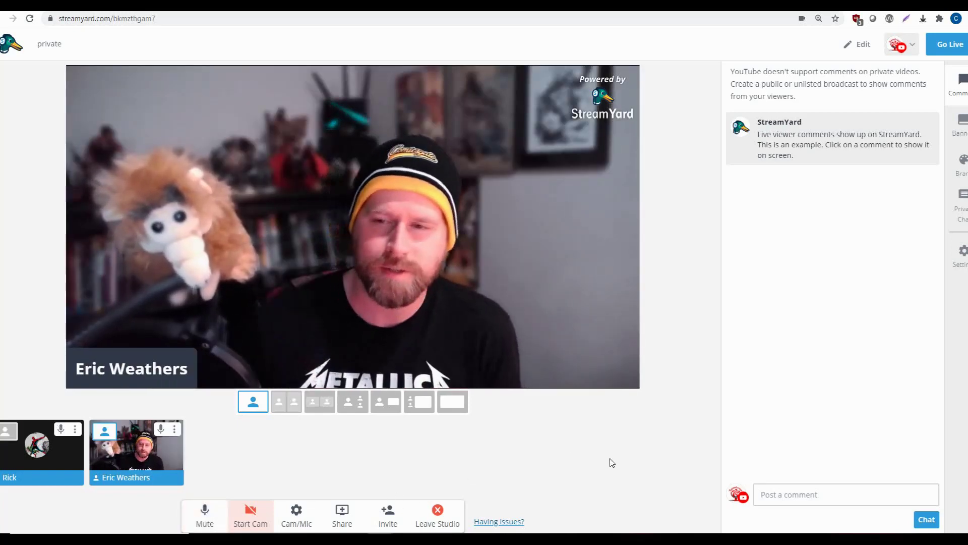